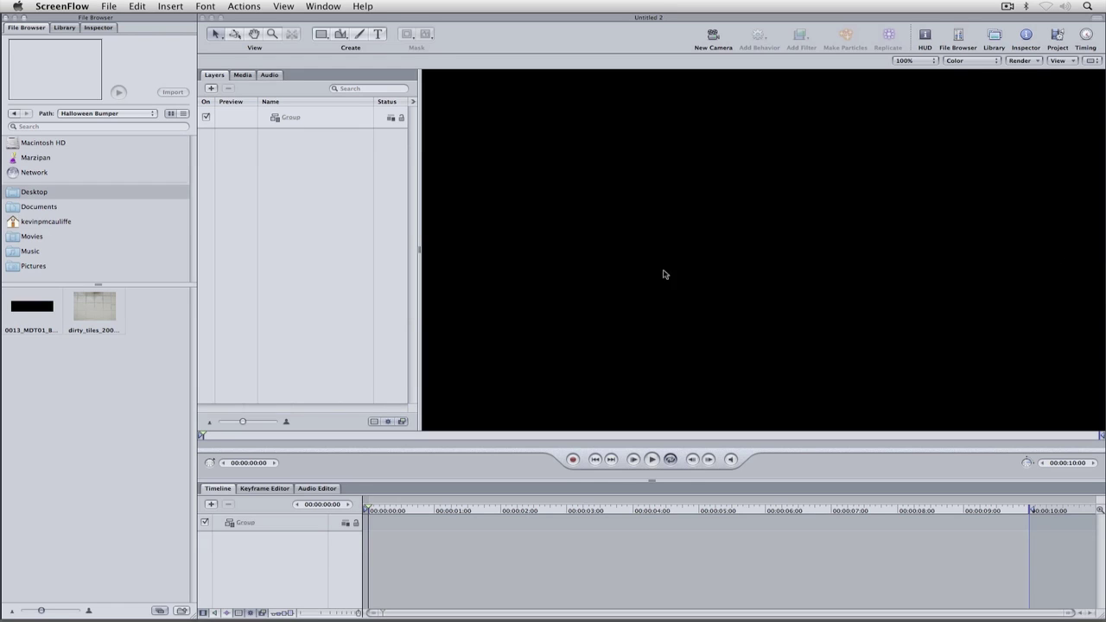
Add the 0013_MDT01_BloodSpatter_A clip to the Group, set a Transparent background, and scrub to 00:00:01:11.
drag(33, 308, 319, 119)
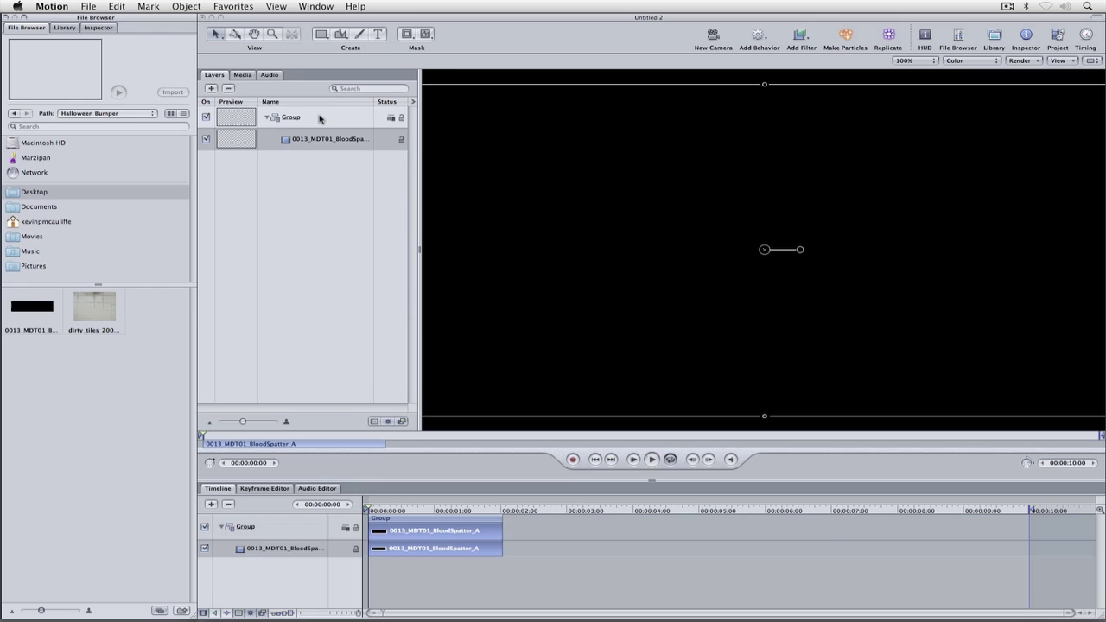
key(super+minus)
key(super+minus)
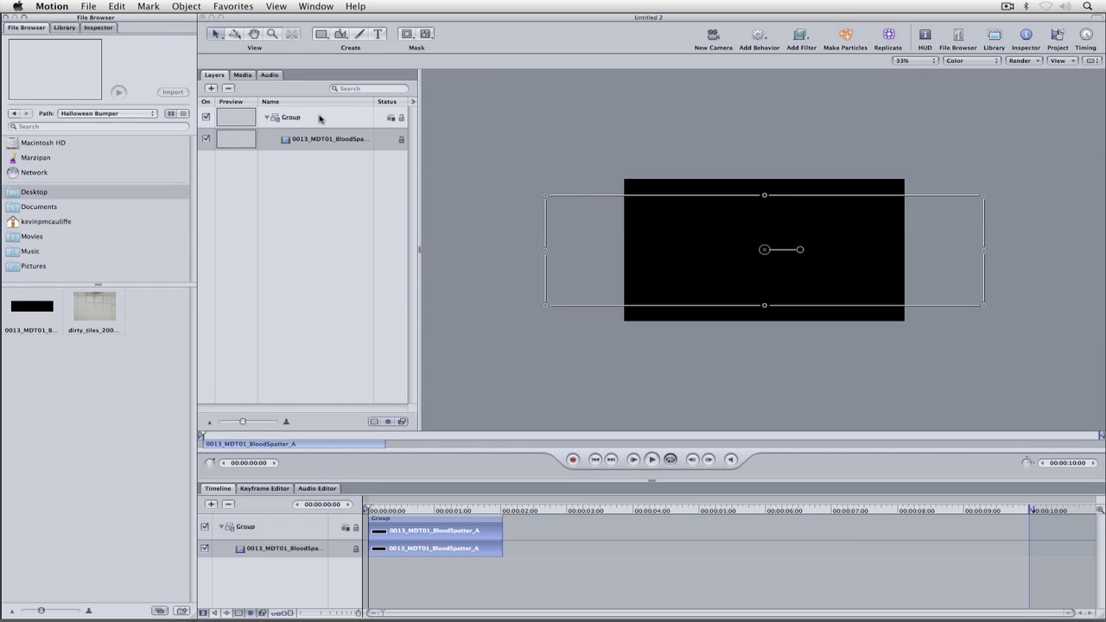
click(982, 61)
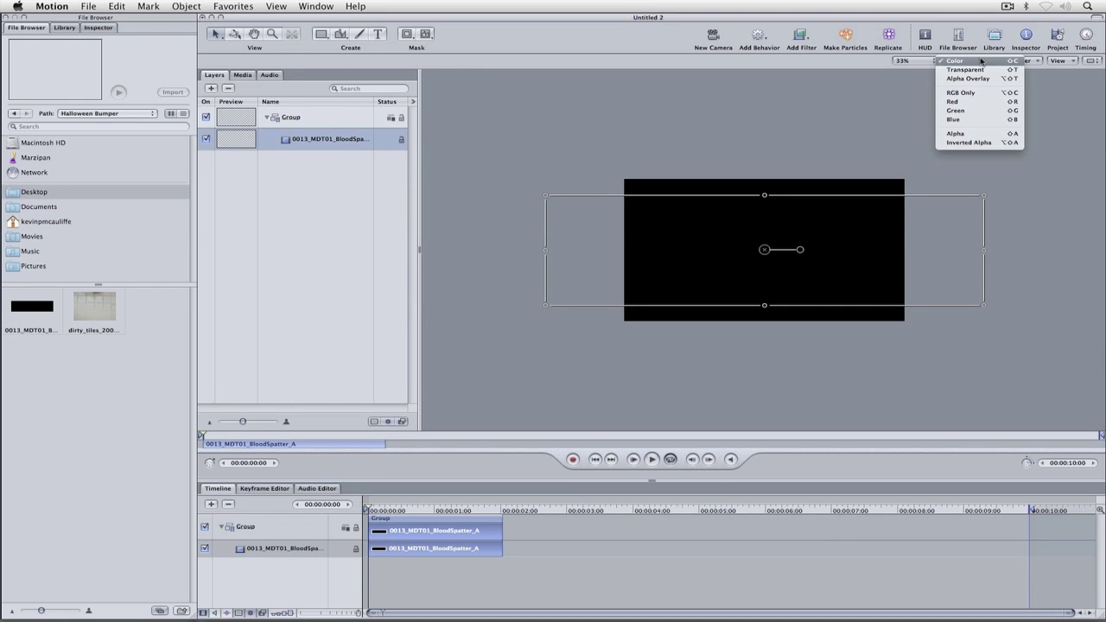
click(981, 70)
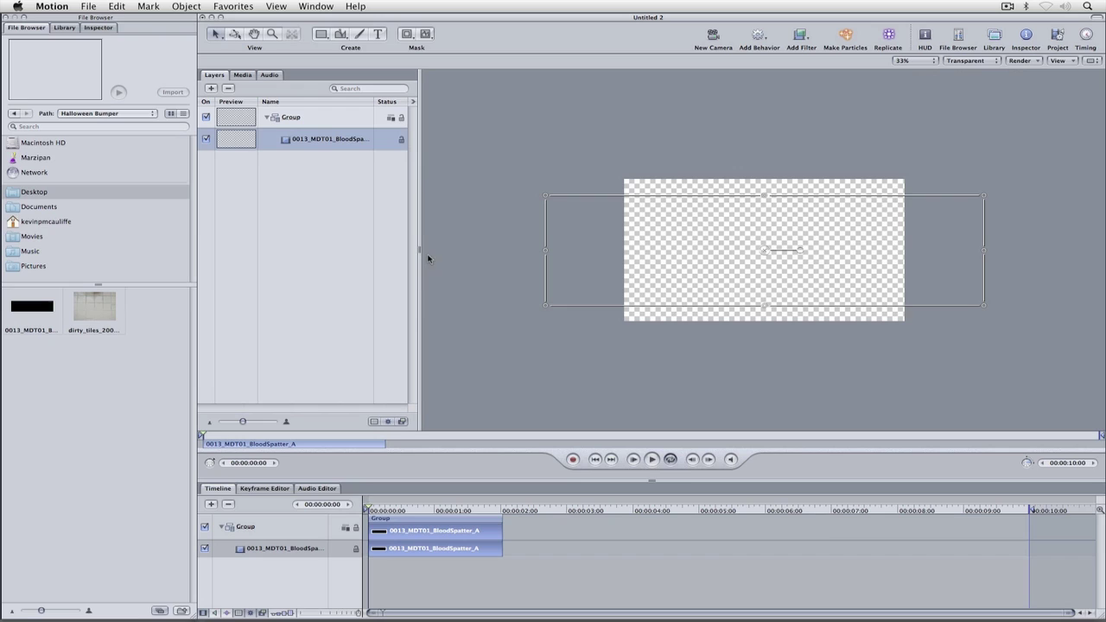
drag(455, 510, 467, 511)
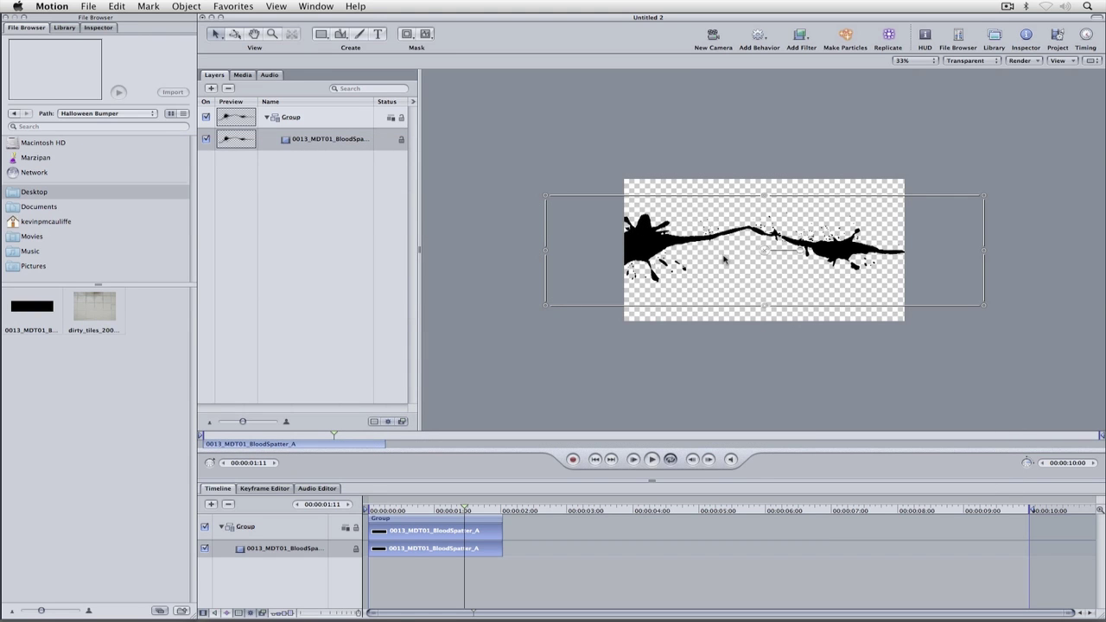
Drag a Color Solid generator from the Library into the Layers list above the blood-splatter clip.
click(70, 28)
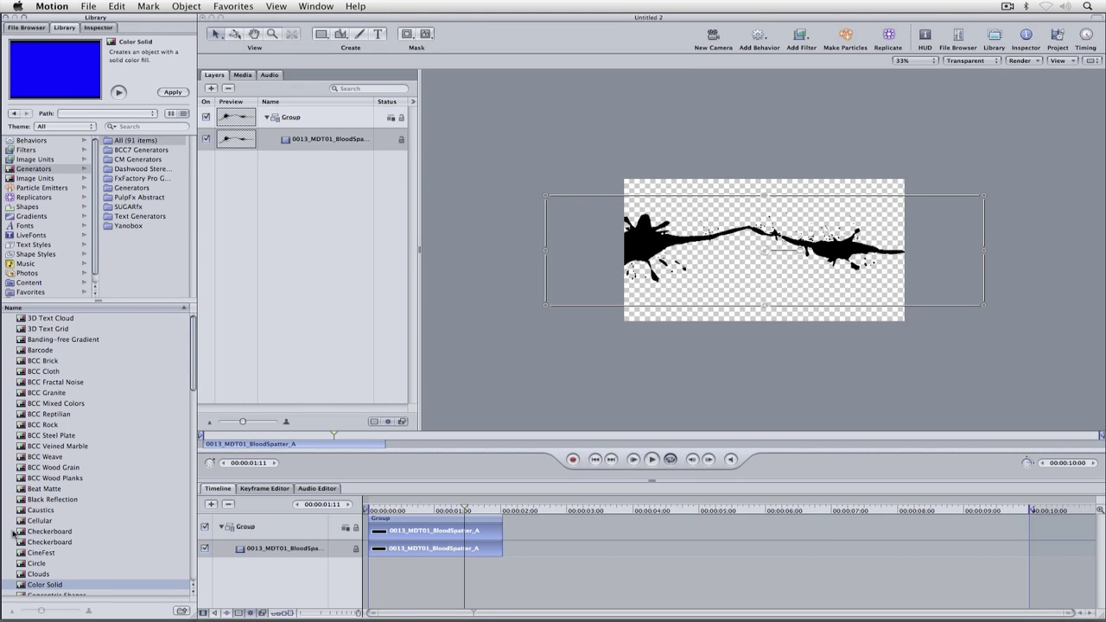
drag(34, 581, 313, 123)
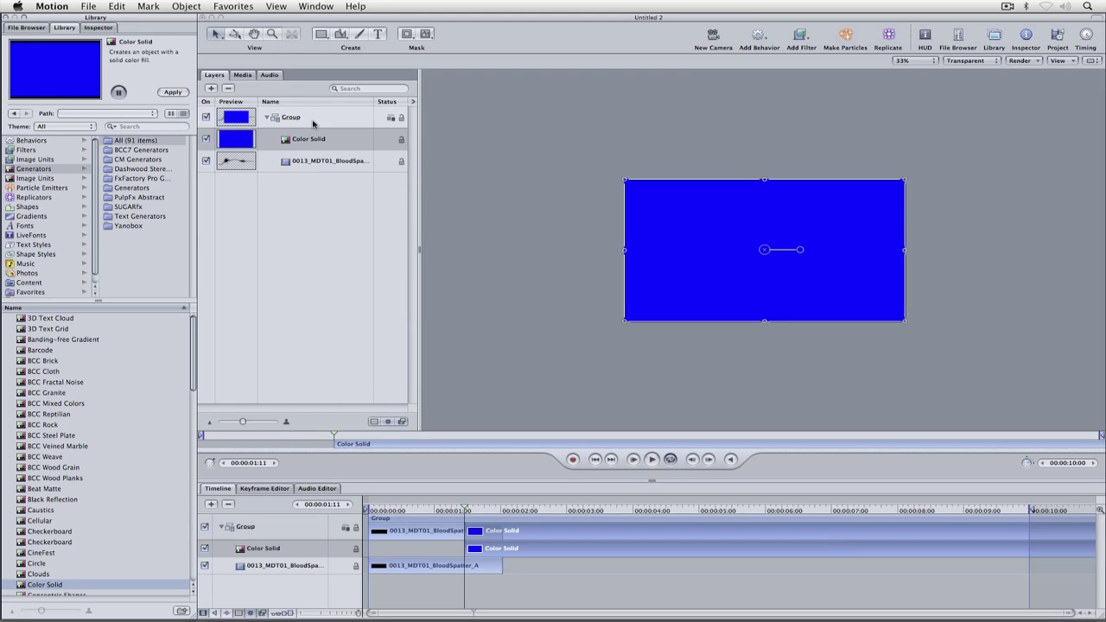
click(342, 164)
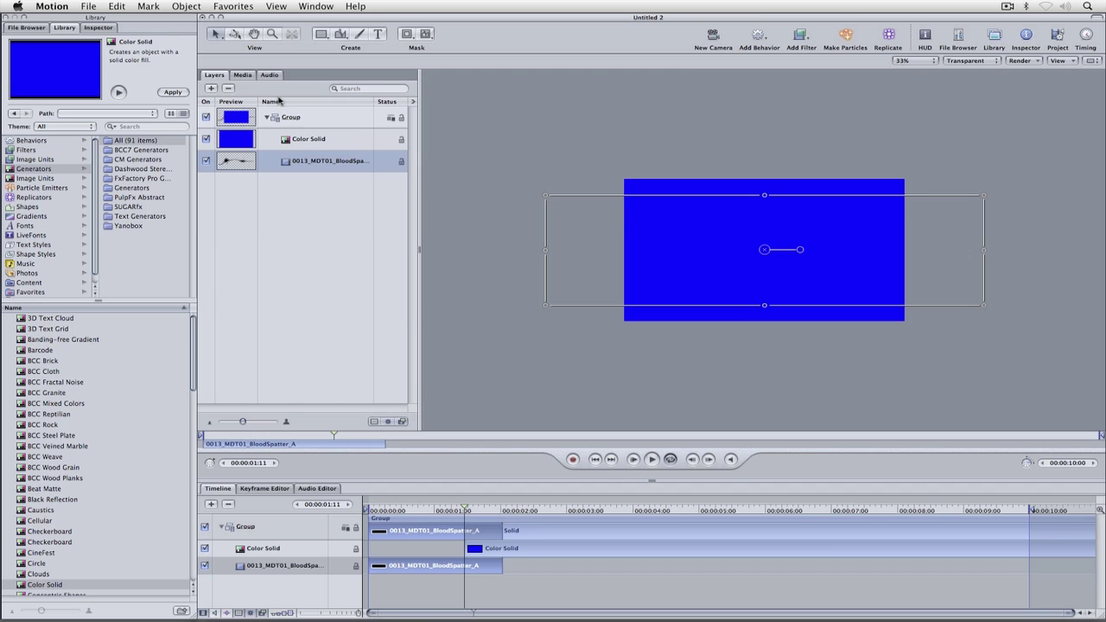
click(239, 77)
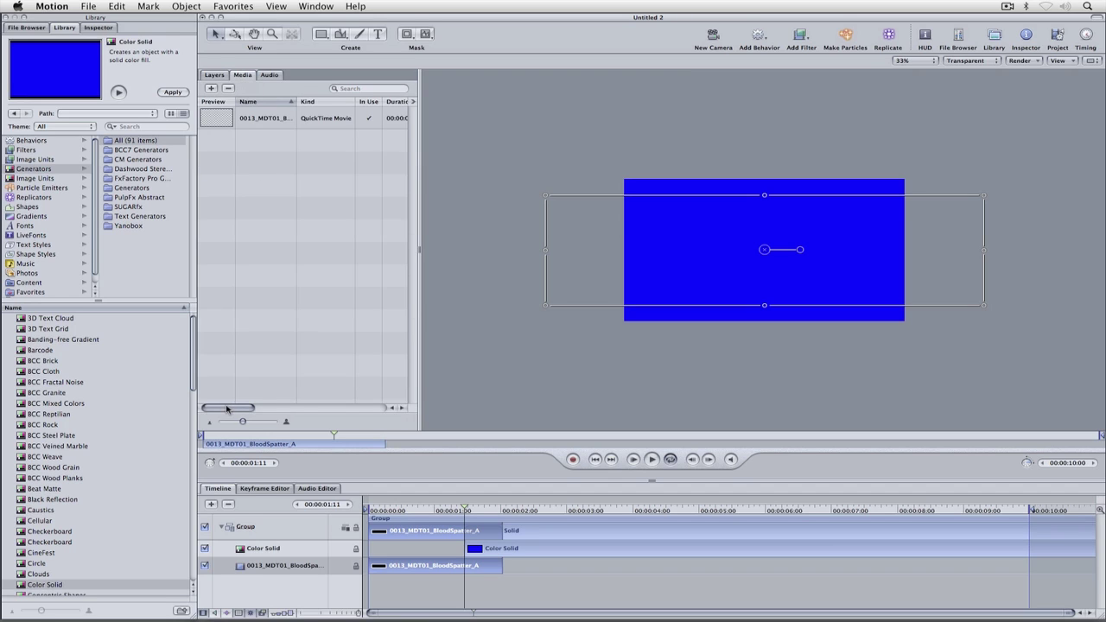
drag(230, 408, 284, 399)
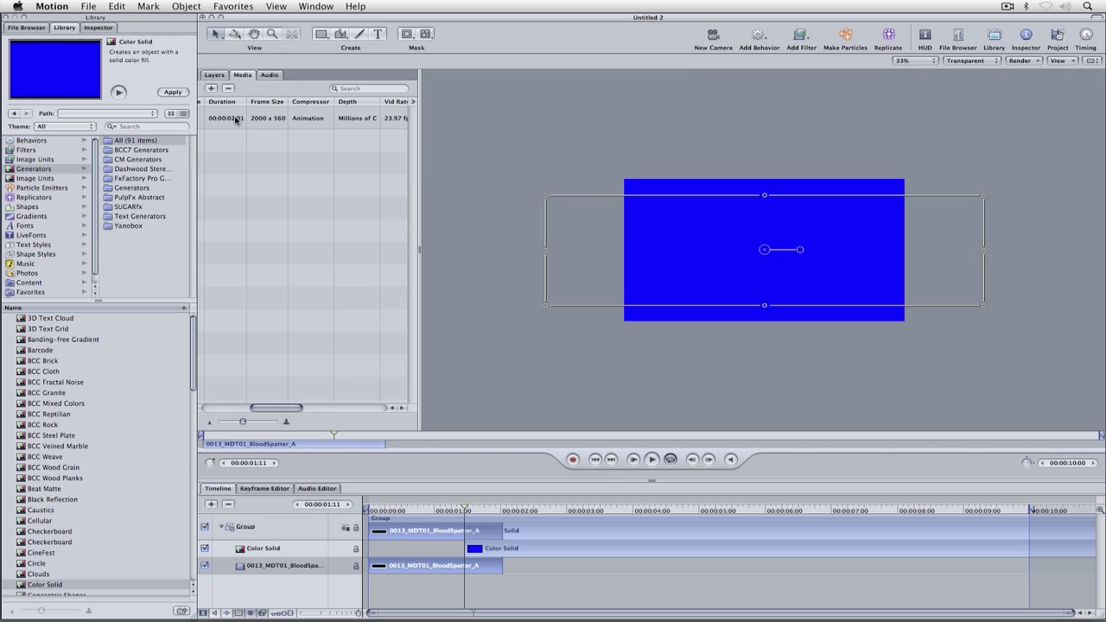
click(216, 76)
click(305, 145)
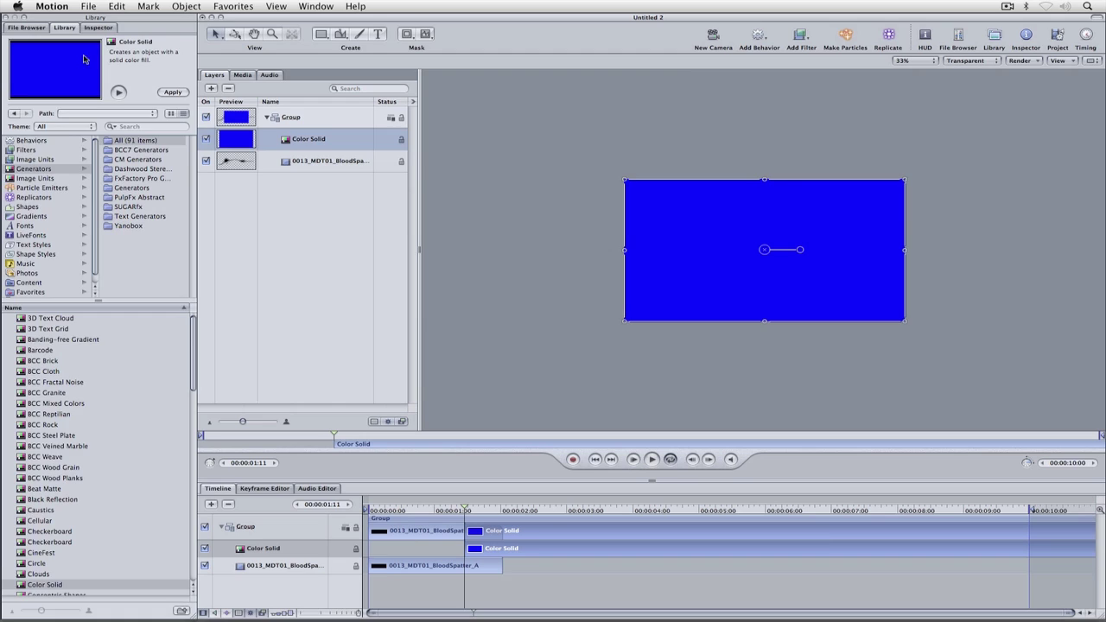
Set the Color Solid's size to Width 2000 and Height 560.
click(95, 28)
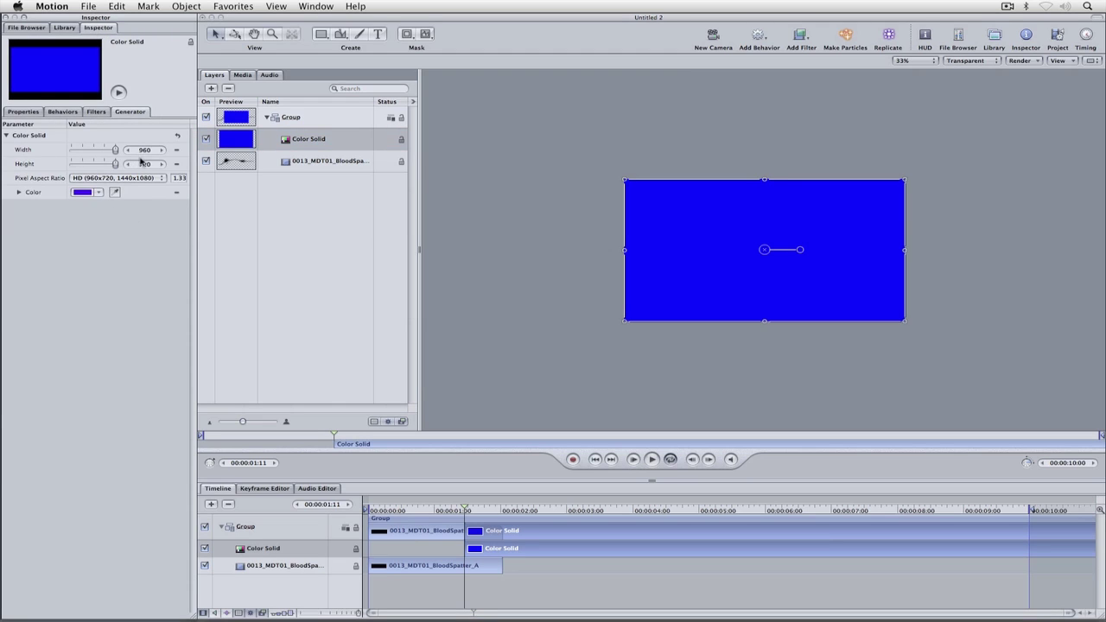
click(143, 149)
text(2000)
key(Tab)
text(560)
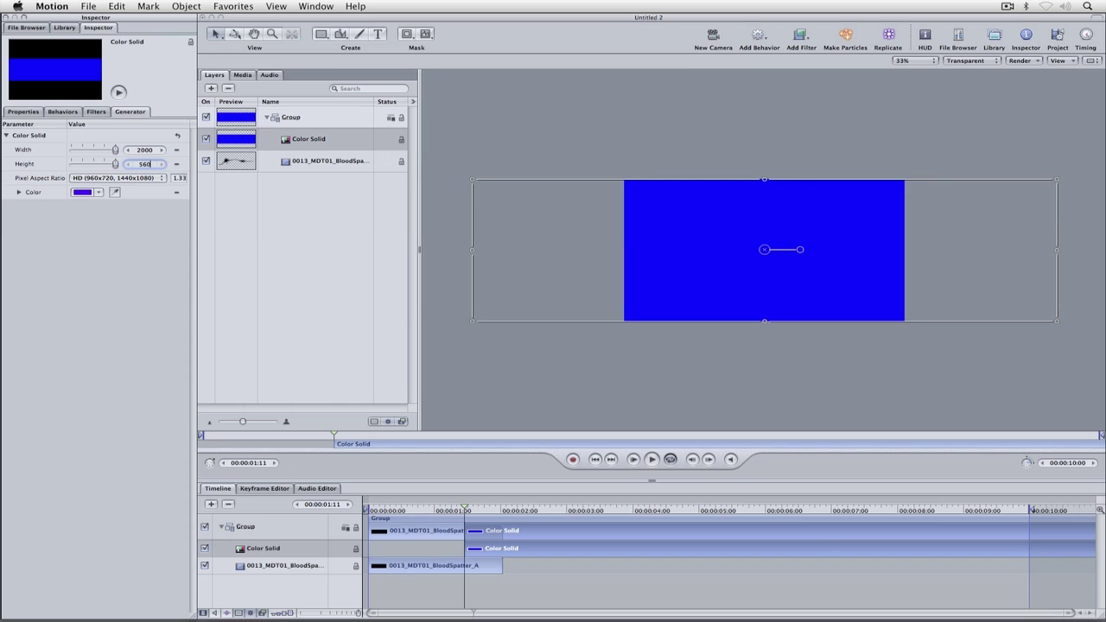
key(Return)
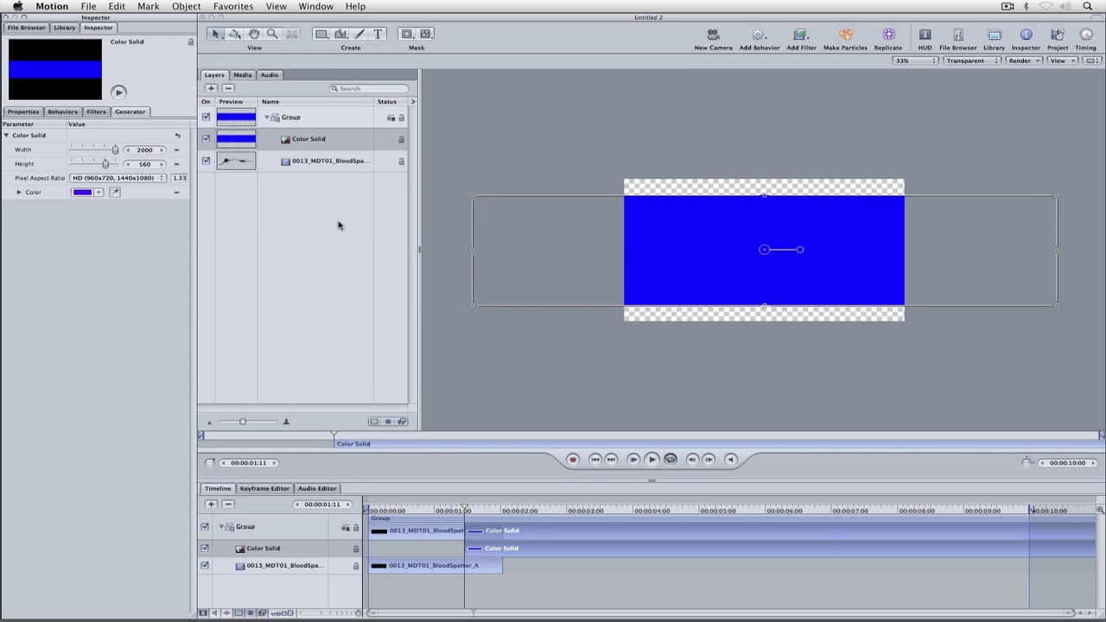
Make the solid dark red with Red 0.58 and Blue 0.
click(19, 192)
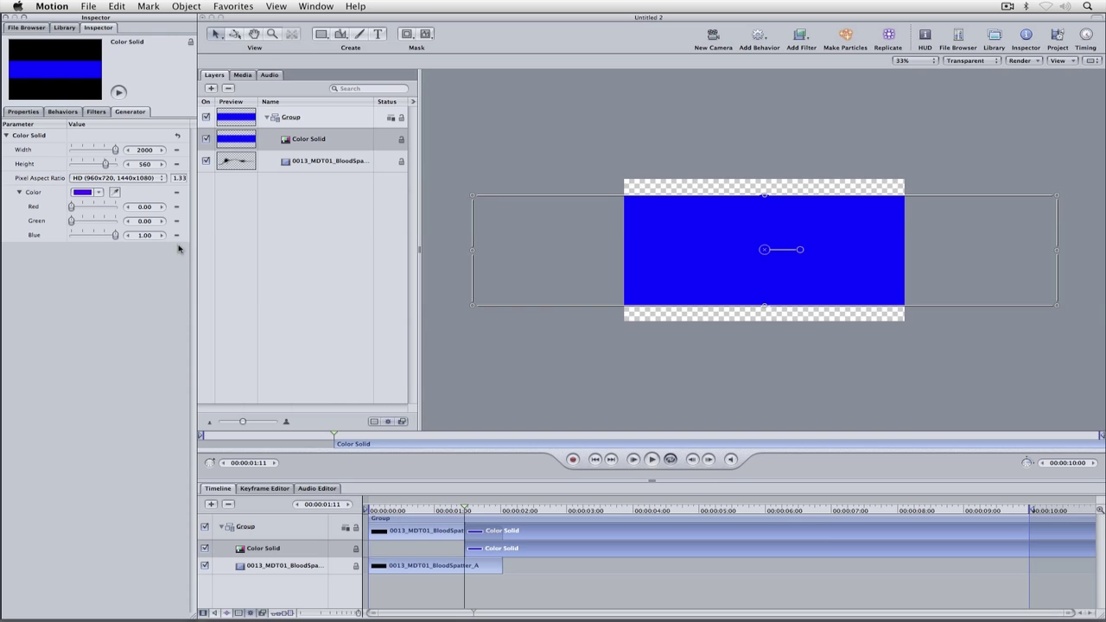
click(145, 206)
text(.58)
key(Return)
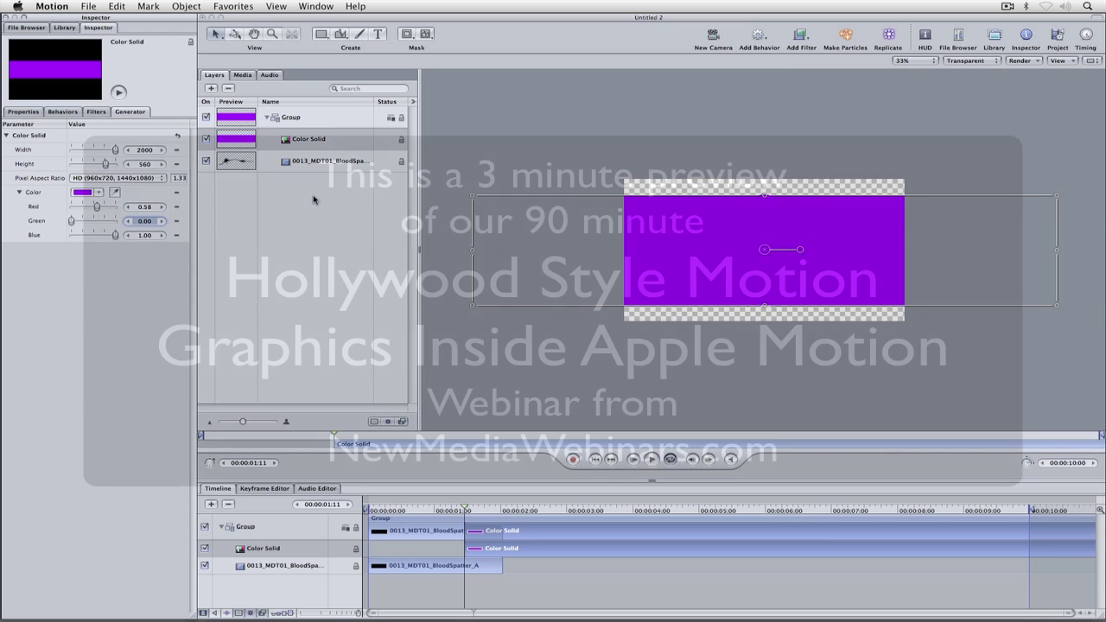
text(0)
key(Return)
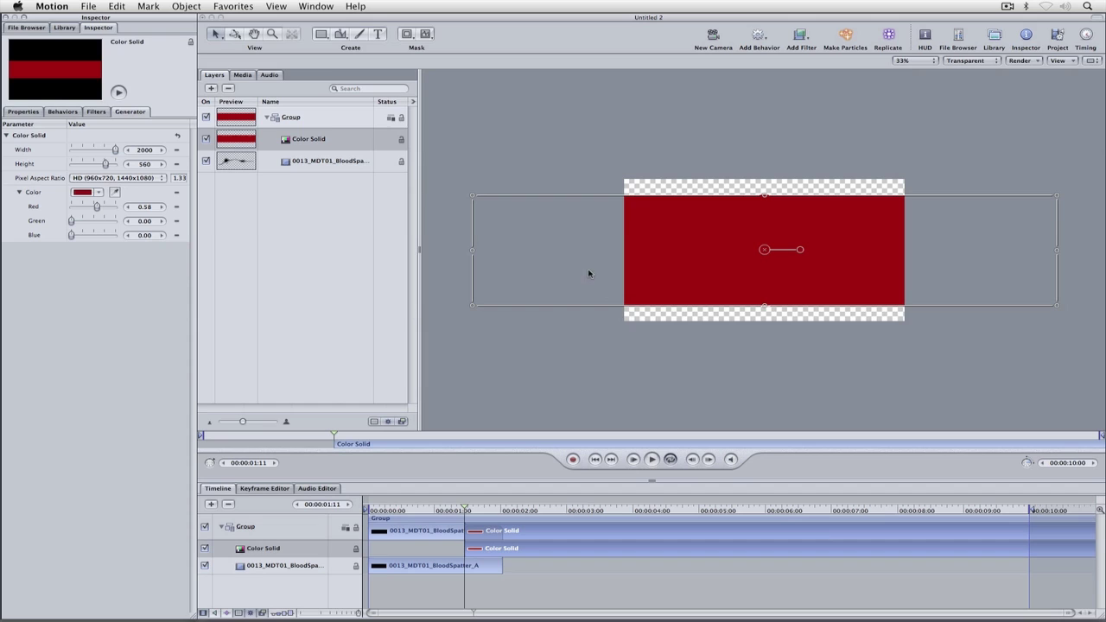
Add an Image Mask to the Color Solid using the BloodSpatter layer as Mask Source.
right_click(323, 138)
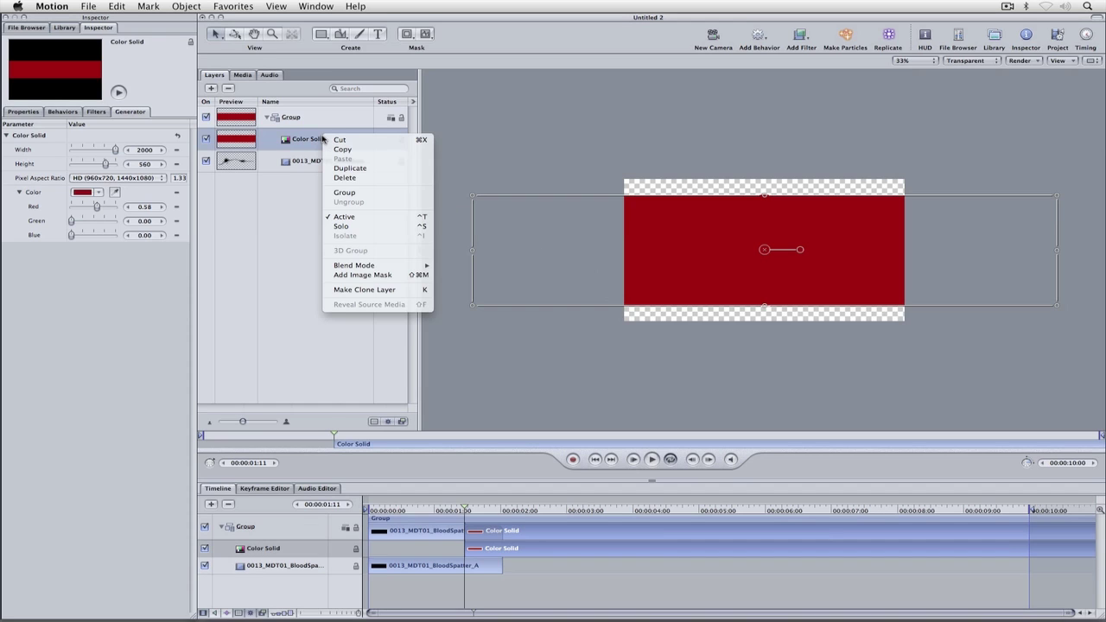
click(379, 277)
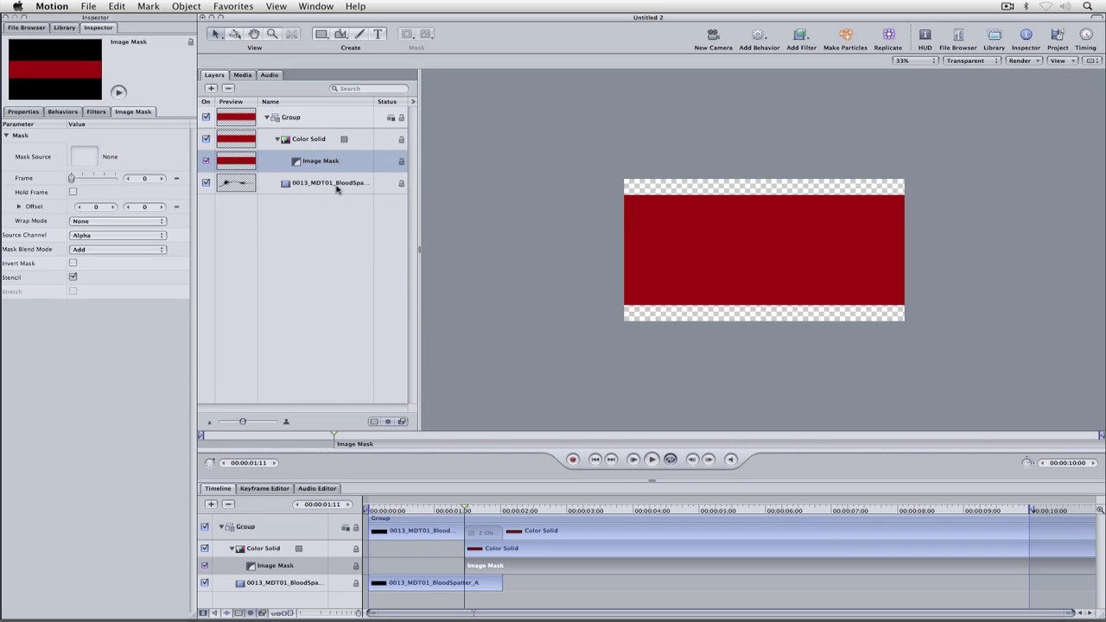
drag(337, 189, 86, 158)
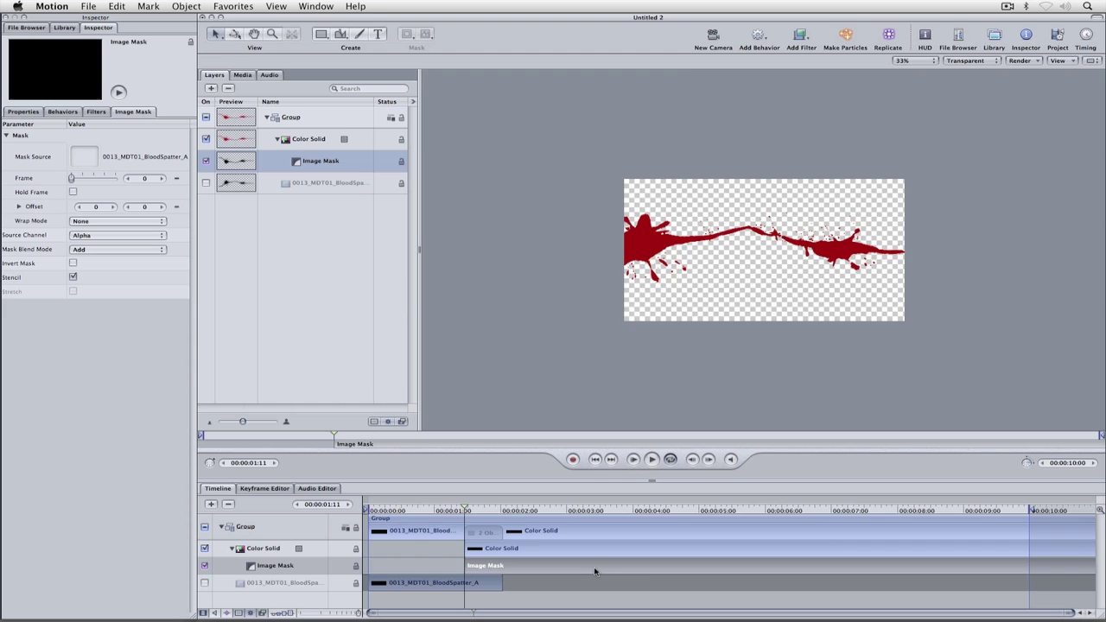
Set the blood-splatter clip's Timing End Condition to Hold.
drag(541, 548, 480, 553)
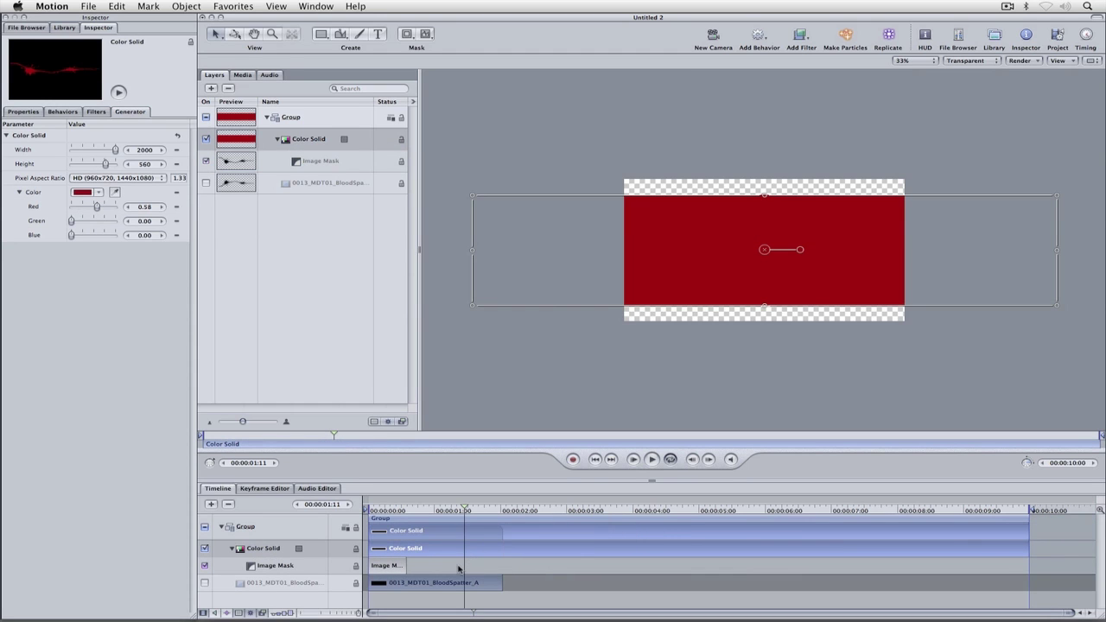
click(453, 582)
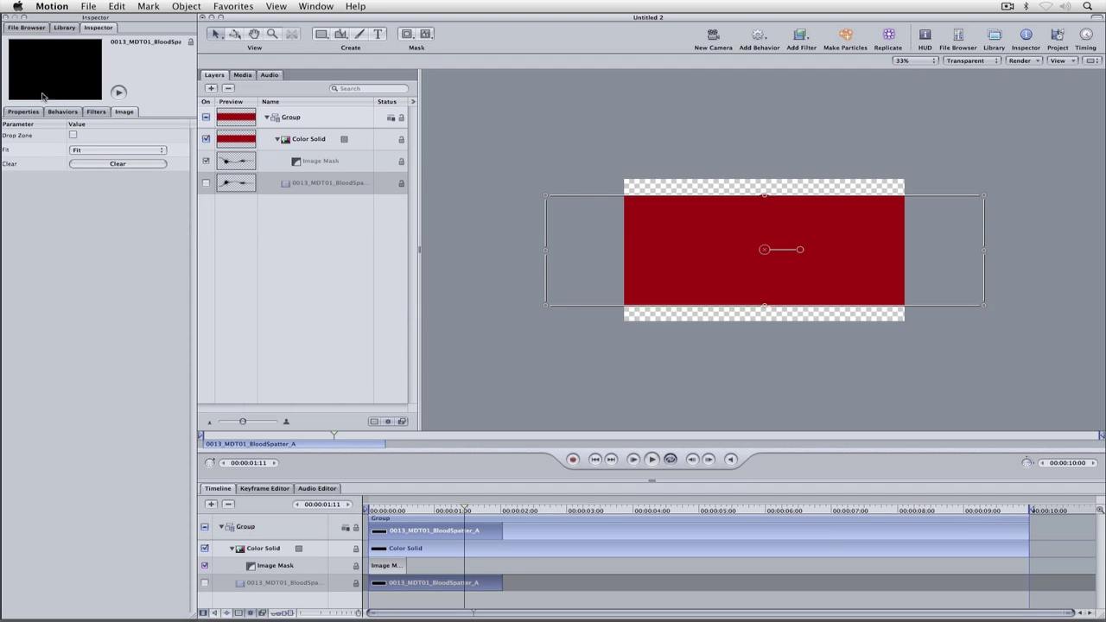
click(22, 112)
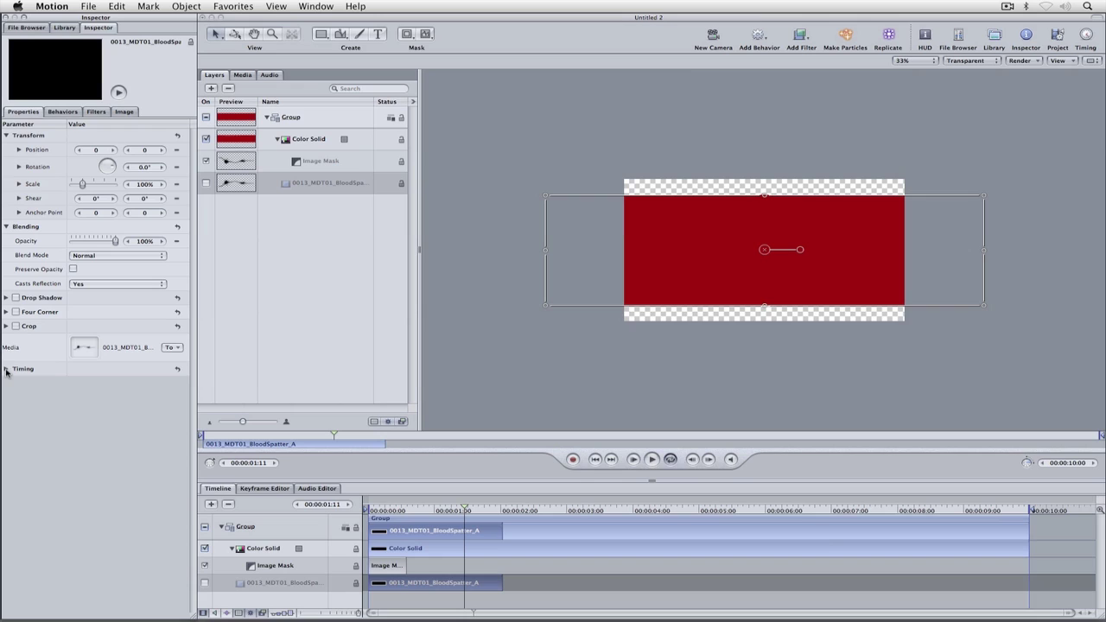
click(6, 369)
click(91, 486)
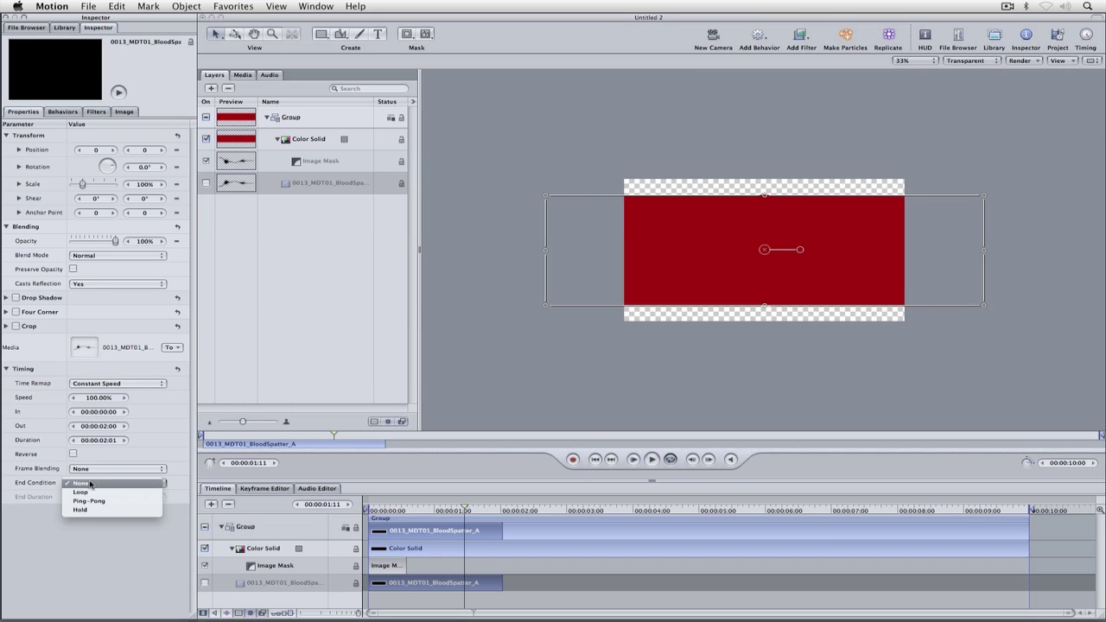
click(86, 510)
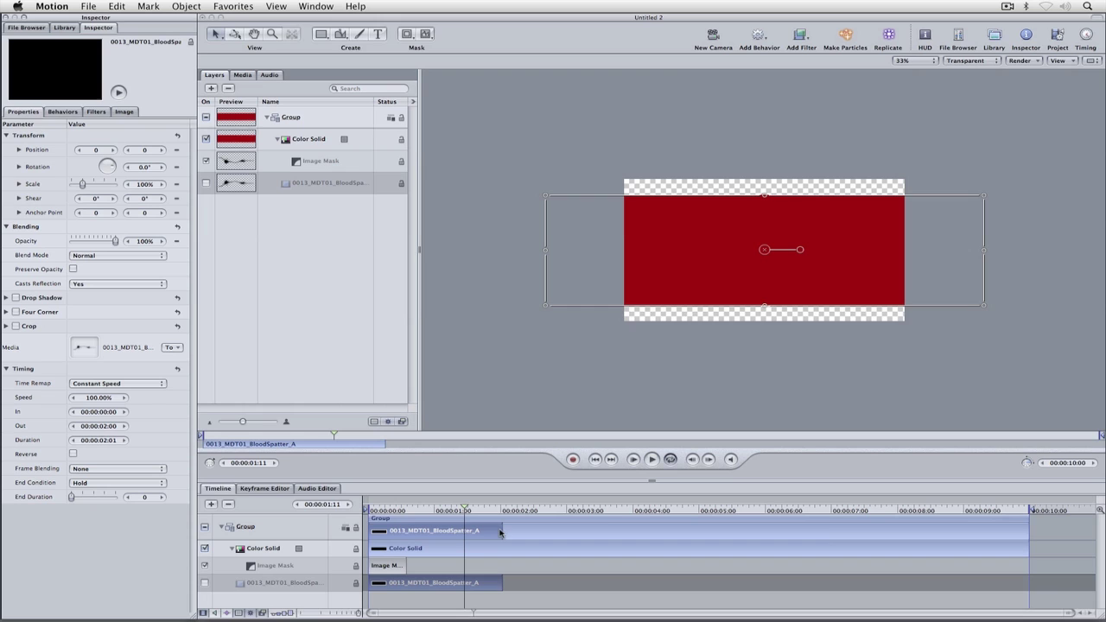
Extend the clip and its Image Mask to the end of the 10-second timeline.
drag(502, 531, 1029, 531)
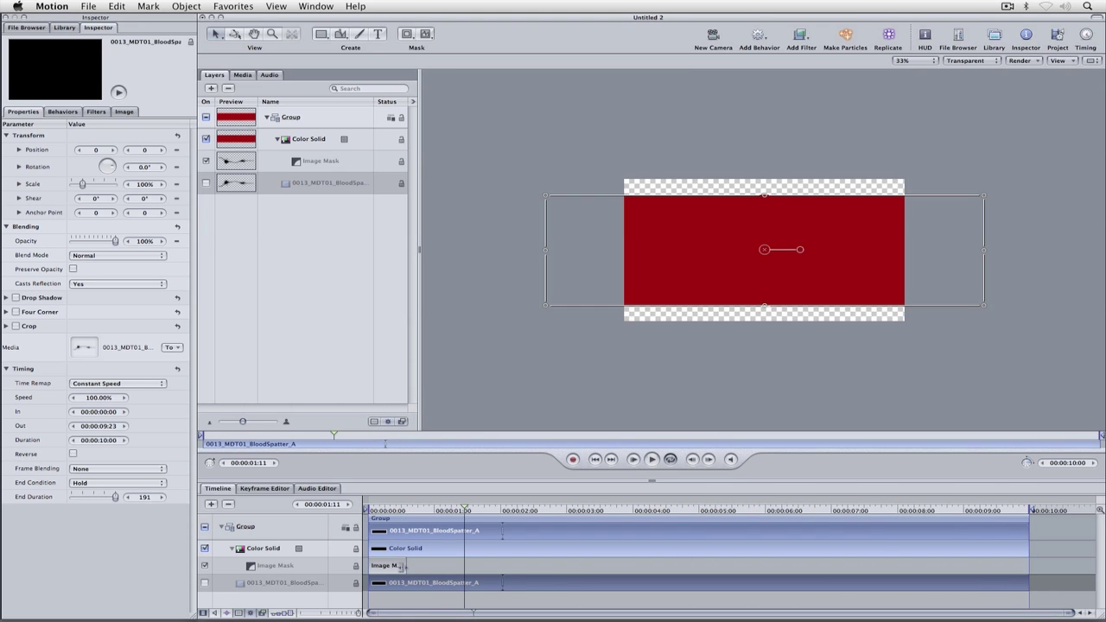
drag(405, 566, 1043, 560)
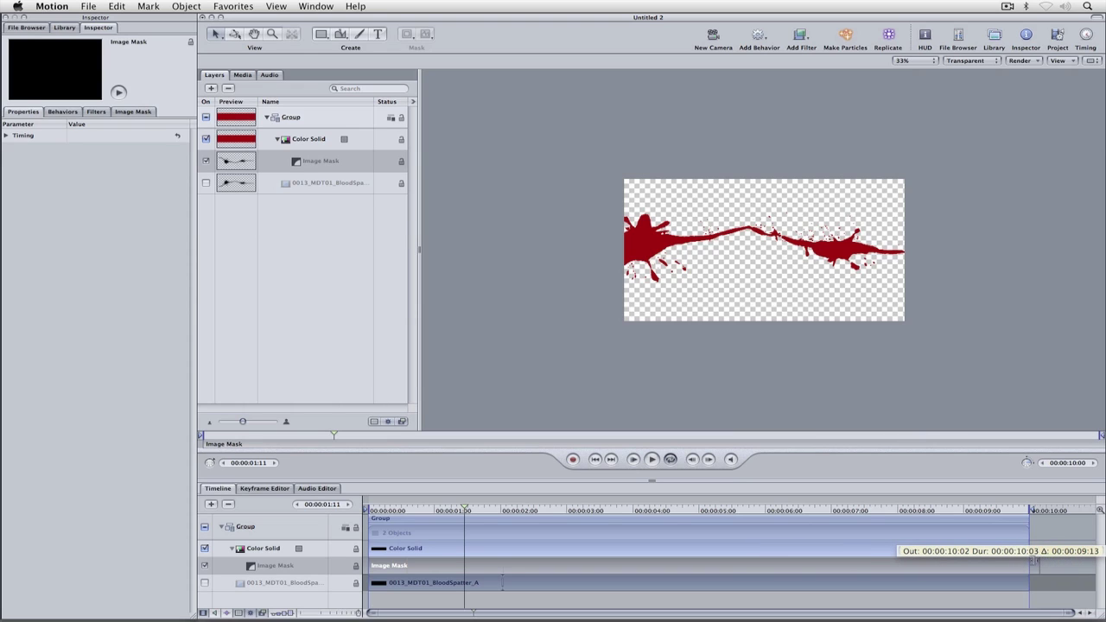
drag(1033, 560, 1031, 560)
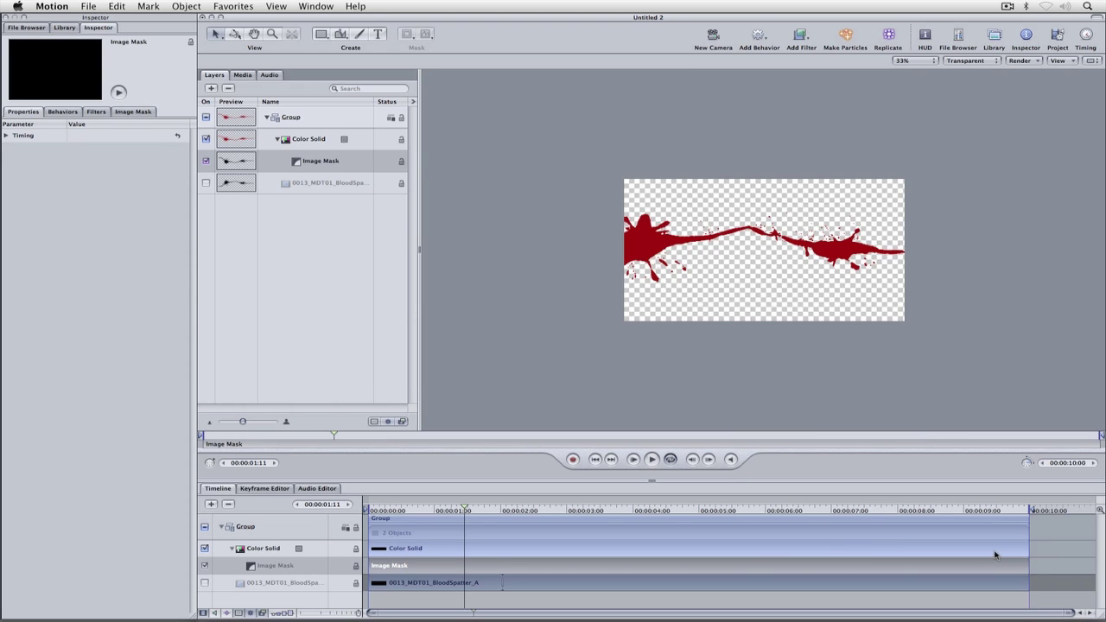